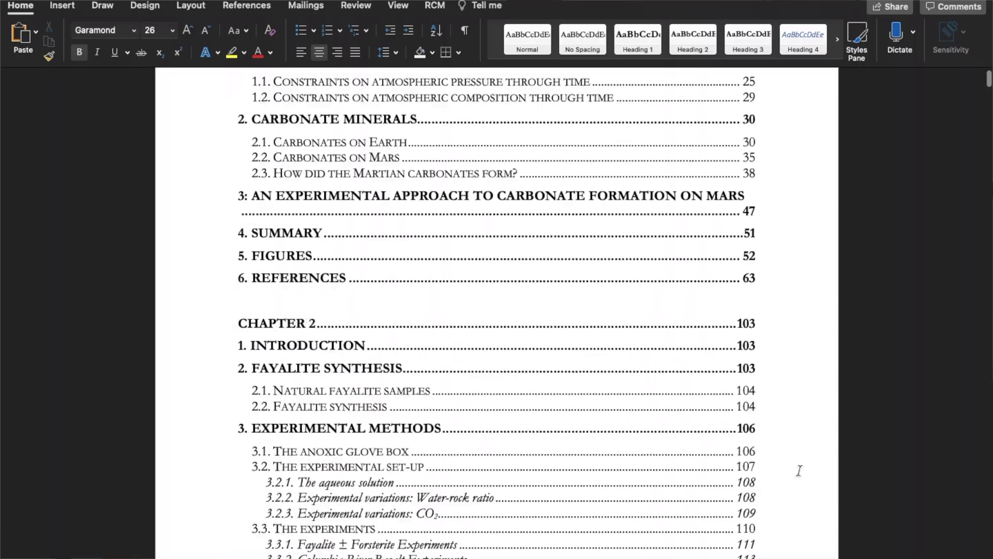
Format the chapter heading '1. The Martian atmosphere' as bold 14 pt text
{"action": "scroll", "coordinate": [796, 470], "scroll_direction": "down", "scroll_amount": 20}
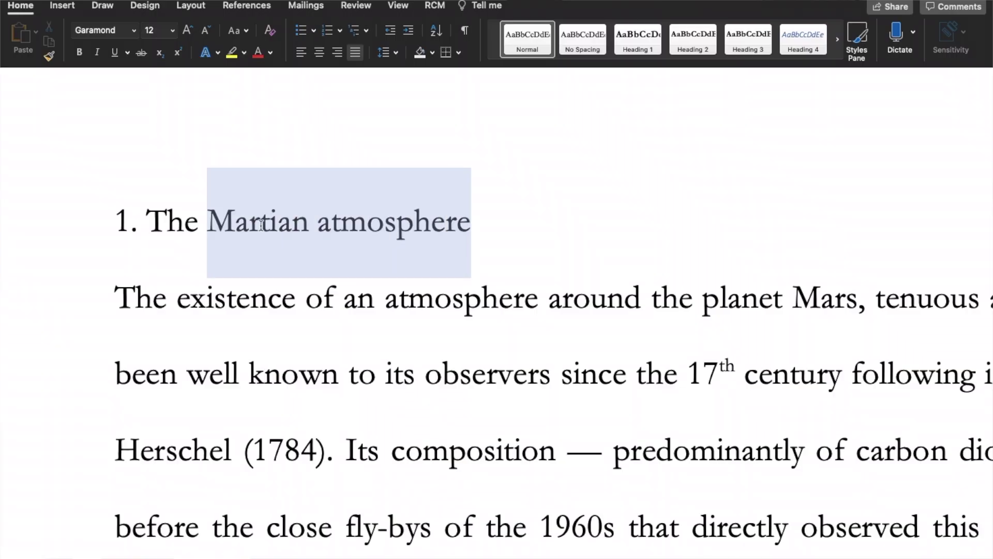
{"action": "left_click_drag", "start_coordinate": [261, 225], "coordinate": [87, 63]}
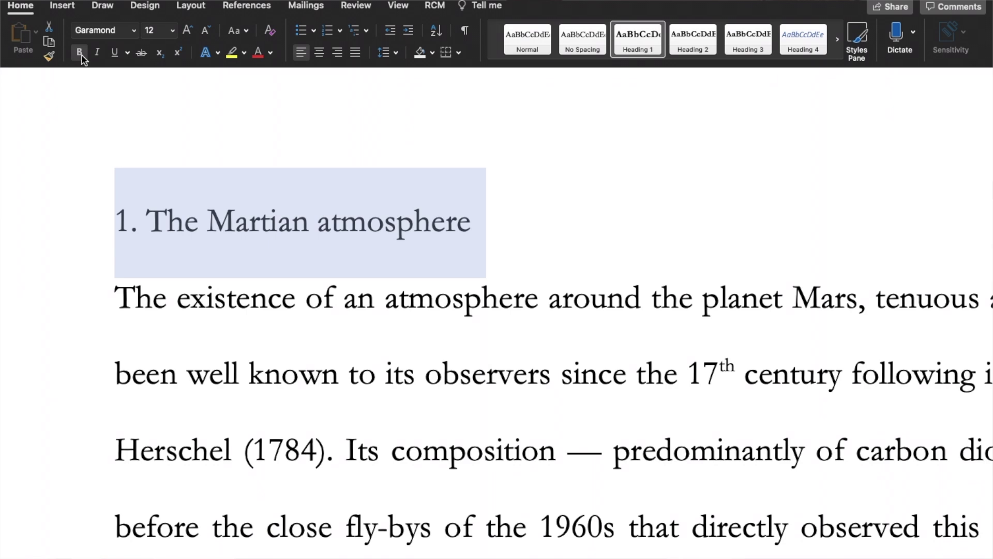
{"action": "left_click", "coordinate": [80, 53]}
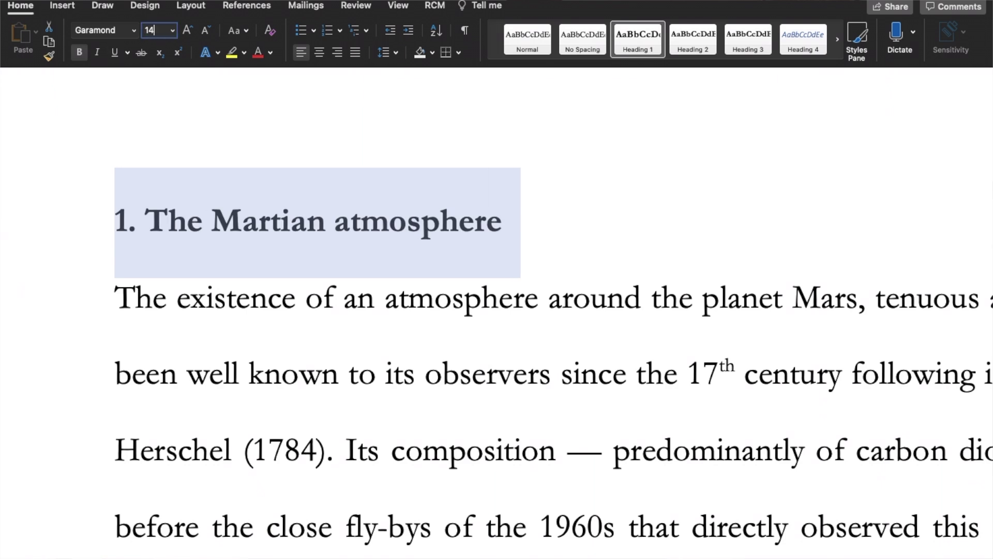
{"action": "key", "text": "Return"}
{"action": "left_click", "coordinate": [317, 293]}
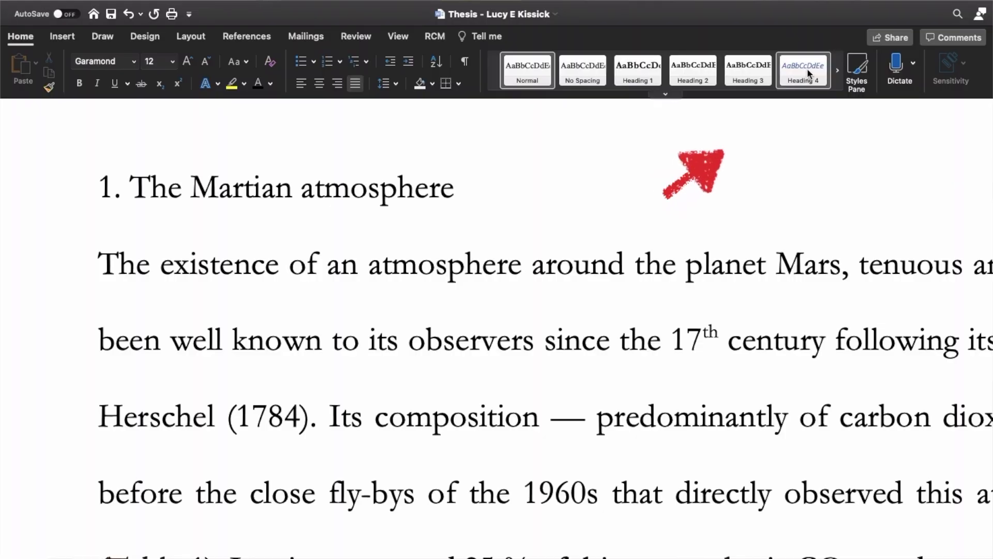
Modify the Heading 4 style into 'Big heading' with Garamond font and black text
{"action": "right_click", "coordinate": [809, 74]}
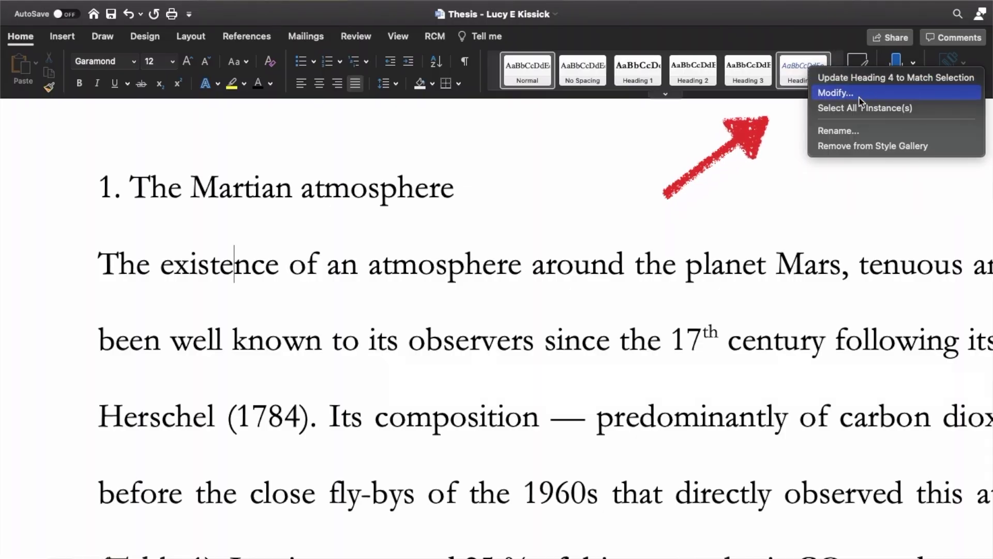
{"action": "left_click", "coordinate": [844, 98]}
{"action": "type", "text": "Big heading"}
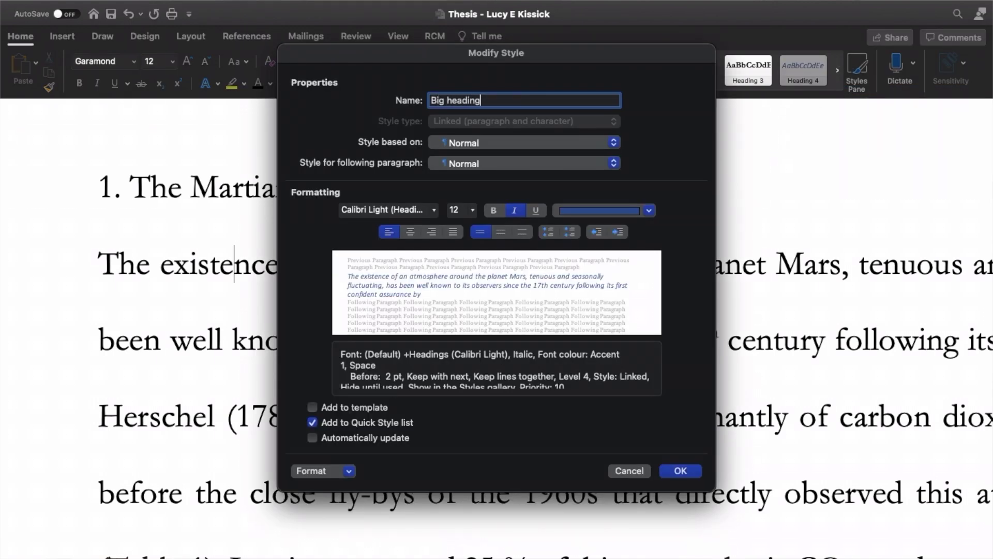
{"action": "left_click", "coordinate": [424, 210]}
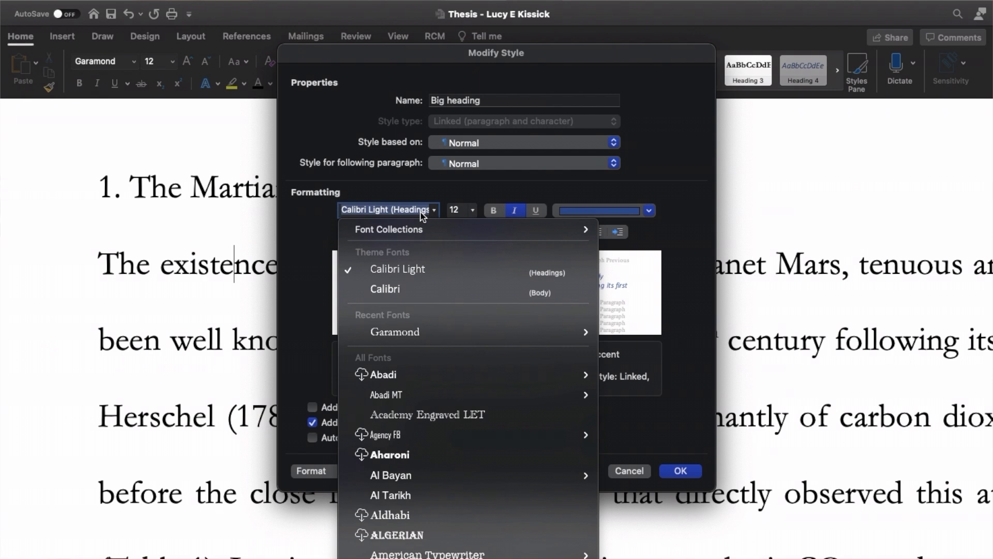
{"action": "left_click", "coordinate": [395, 332]}
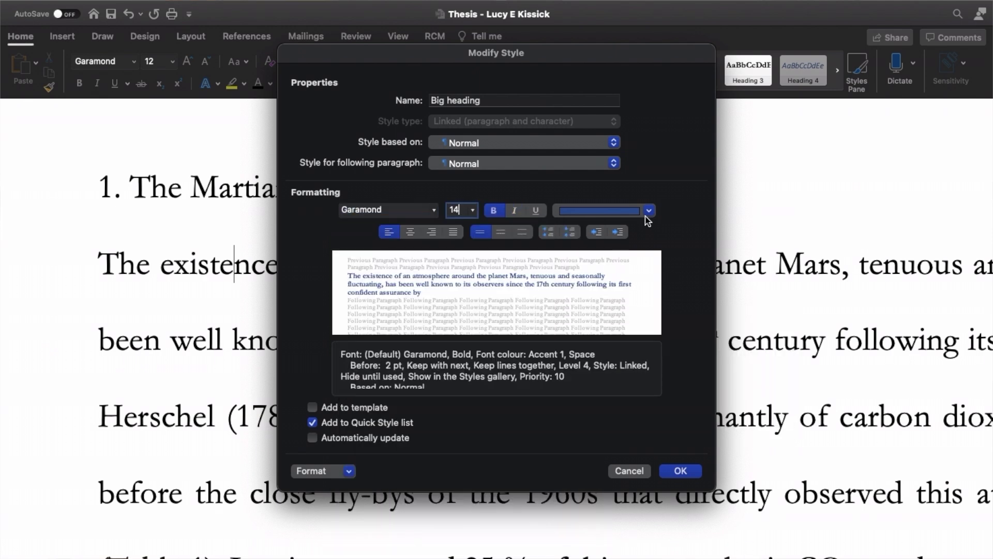
{"action": "left_click", "coordinate": [648, 211]}
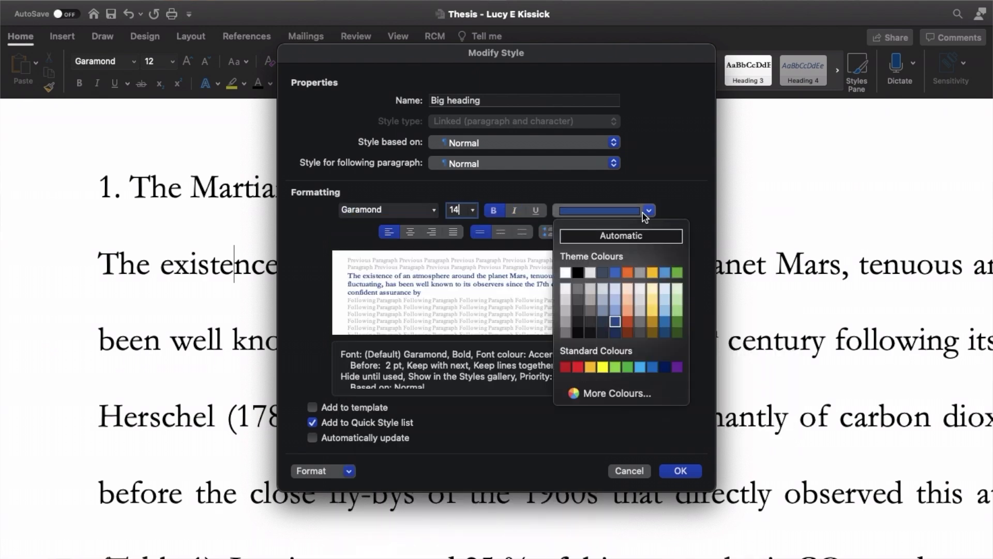
{"action": "left_click", "coordinate": [578, 273]}
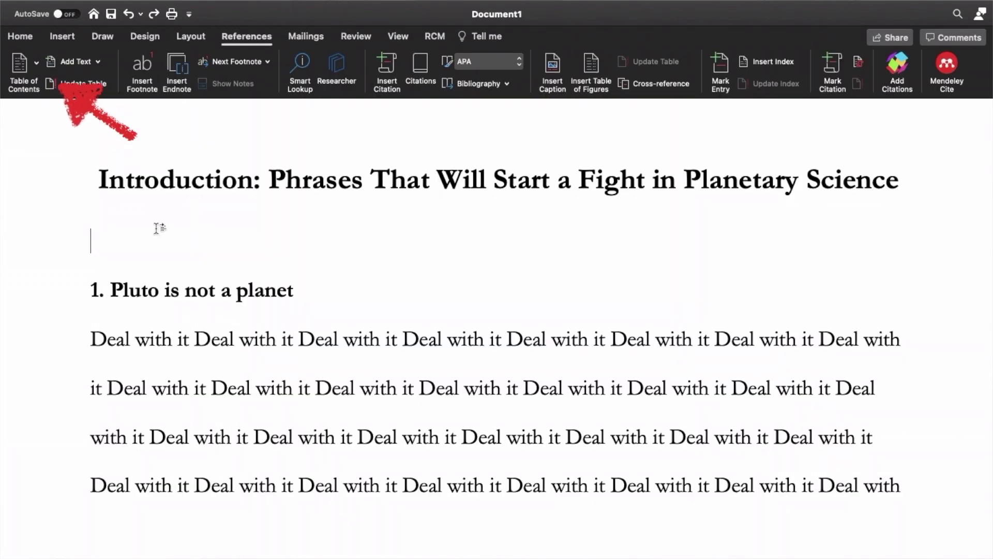
Insert the Formal table of contents and set its line spacing to 2.0
{"action": "left_click", "coordinate": [36, 63]}
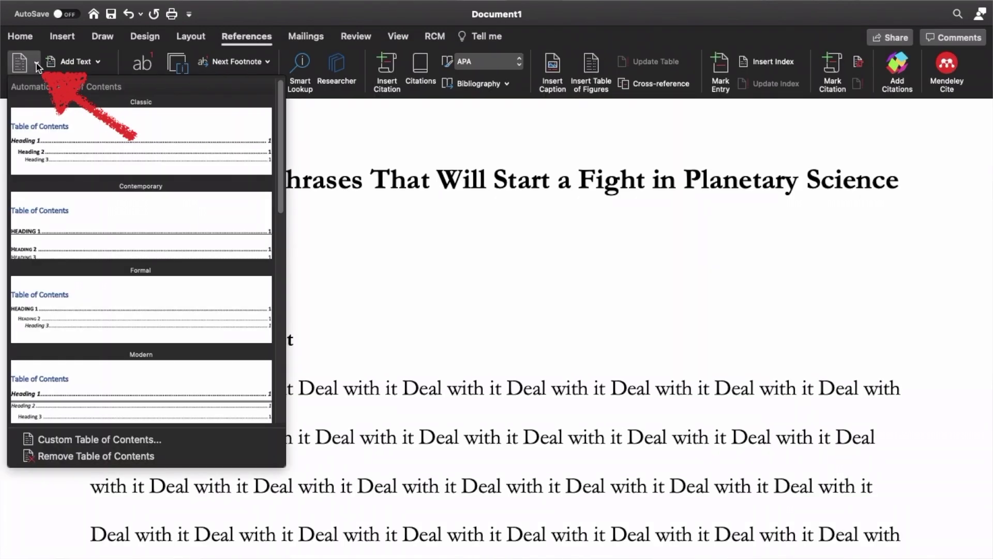
{"action": "left_click", "coordinate": [92, 305]}
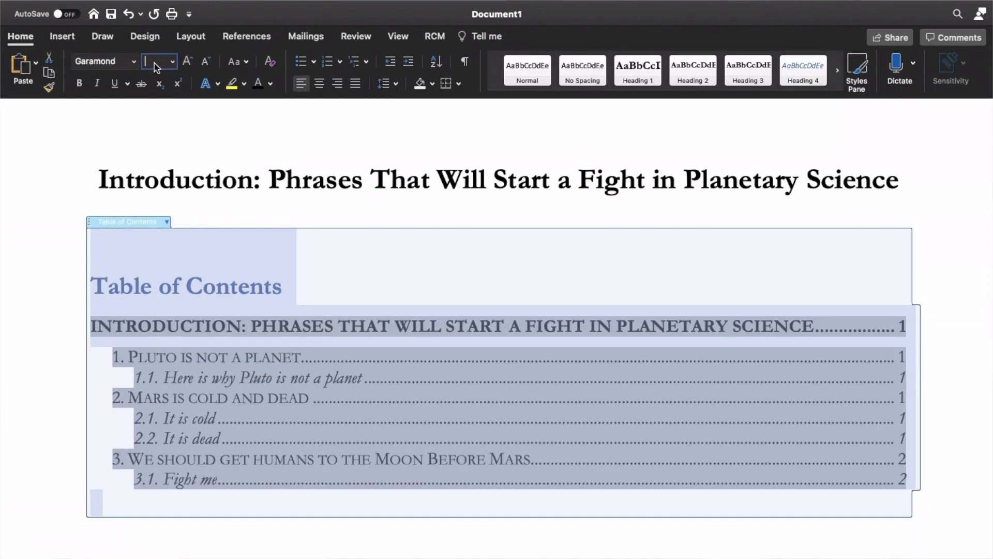
{"action": "left_click", "coordinate": [386, 84]}
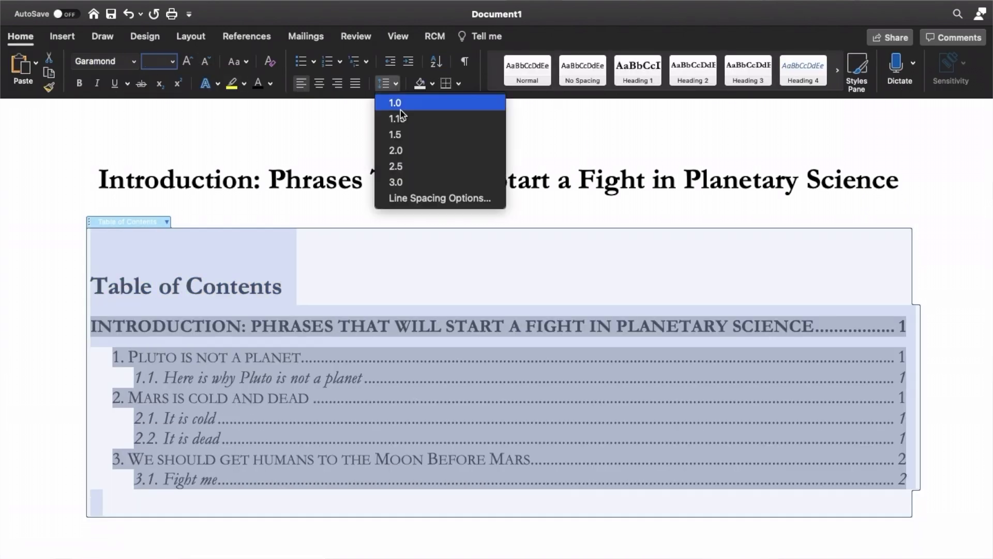
{"action": "left_click", "coordinate": [404, 151]}
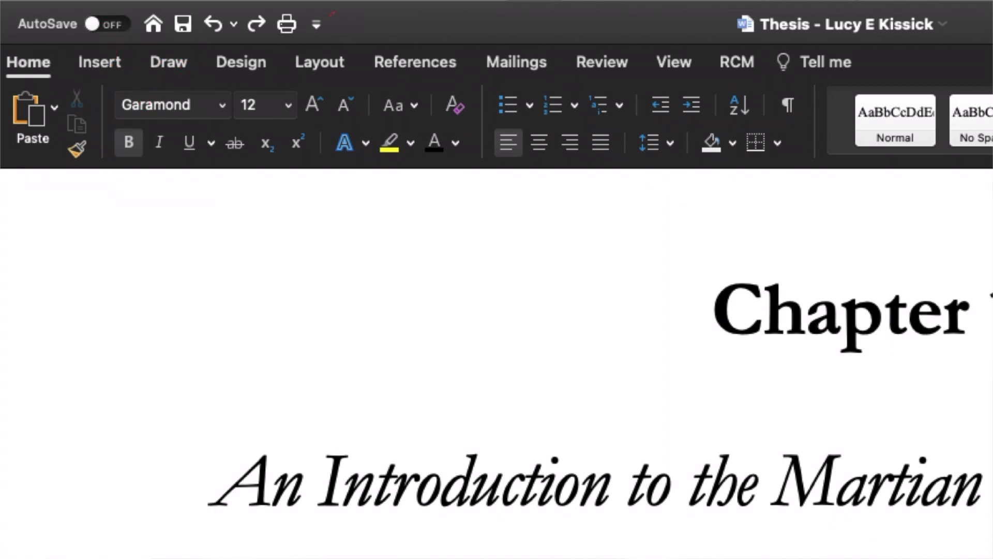
Show All Commands in the Quick Access Toolbar customisation window
{"action": "left_click", "coordinate": [316, 24]}
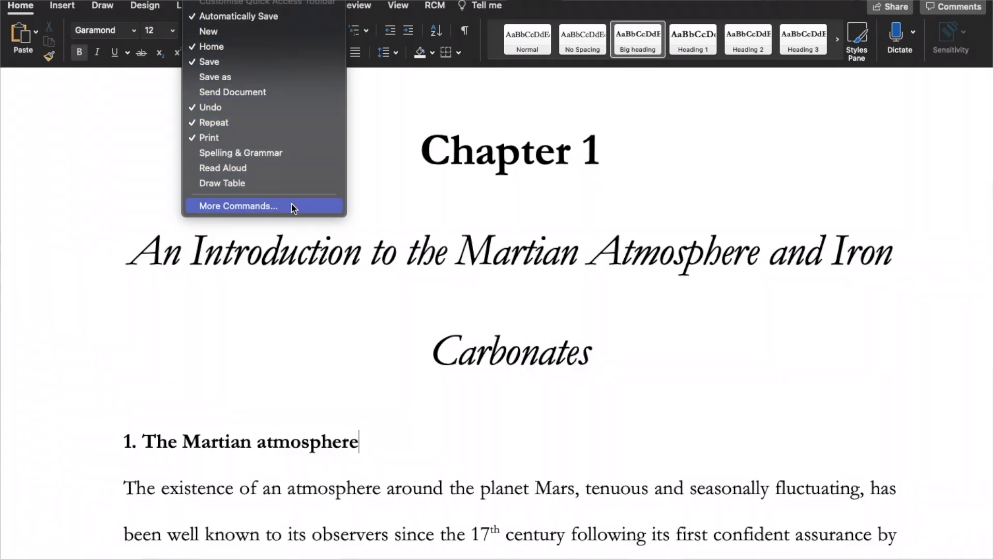
{"action": "left_click", "coordinate": [293, 208]}
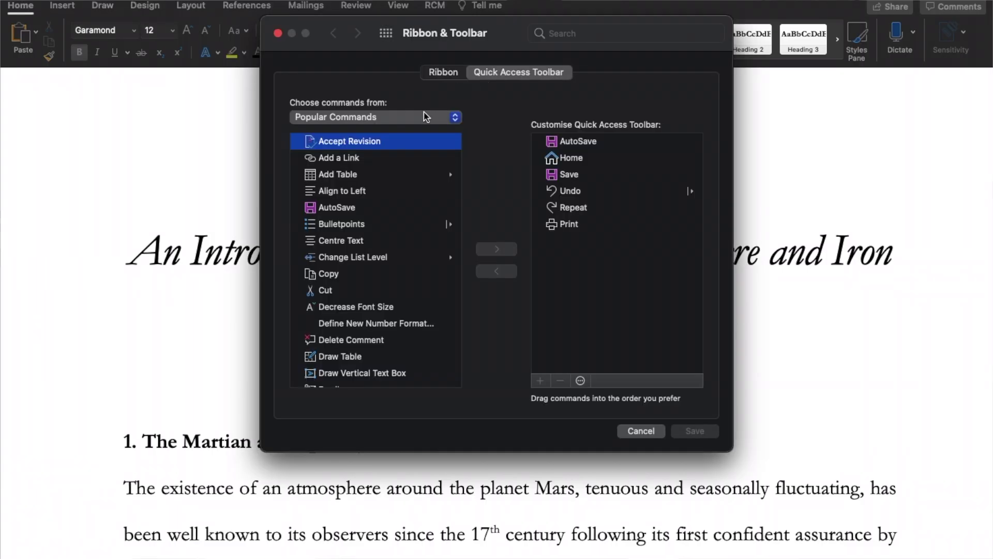
{"action": "left_click", "coordinate": [423, 120]}
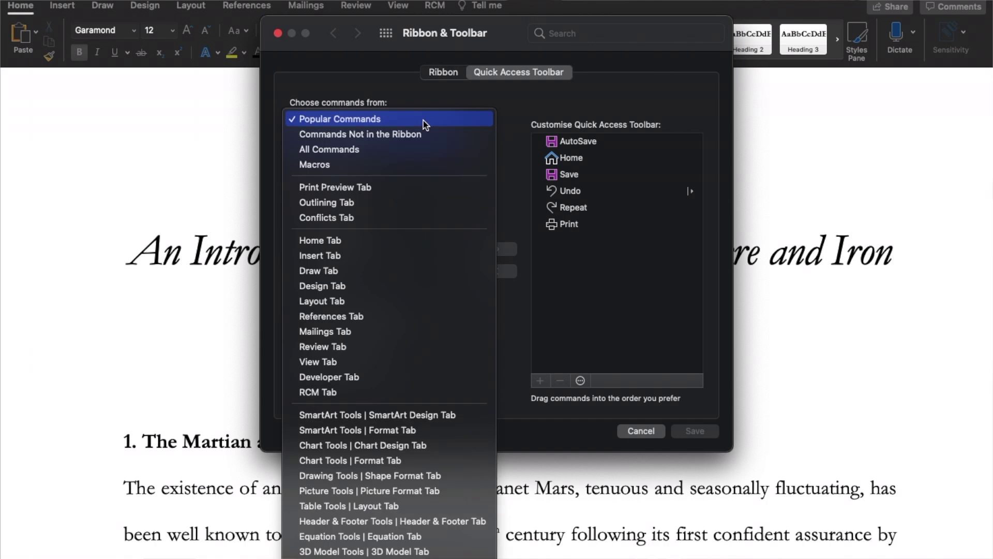
{"action": "left_click", "coordinate": [331, 150]}
Remove AutoSave, Repeat, Print and the other default toolbar commands
{"action": "left_click", "coordinate": [578, 143]}
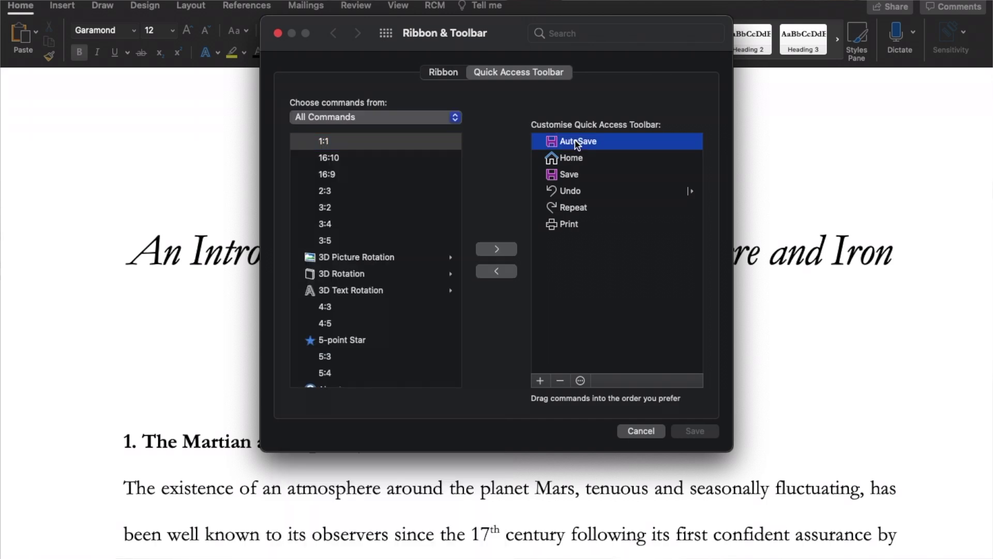
{"action": "left_click", "coordinate": [498, 271]}
{"action": "left_click", "coordinate": [498, 271]}
{"action": "left_click", "coordinate": [498, 271]}
{"action": "left_click", "coordinate": [498, 271]}
{"action": "left_click", "coordinate": [497, 271]}
{"action": "left_click", "coordinate": [498, 271]}
Add Paste and Keep Text Only to the Quick Access Toolbar
{"action": "scroll", "coordinate": [386, 207], "scroll_direction": "down", "scroll_amount": 20}
{"action": "scroll", "coordinate": [387, 189], "scroll_direction": "down", "scroll_amount": 15}
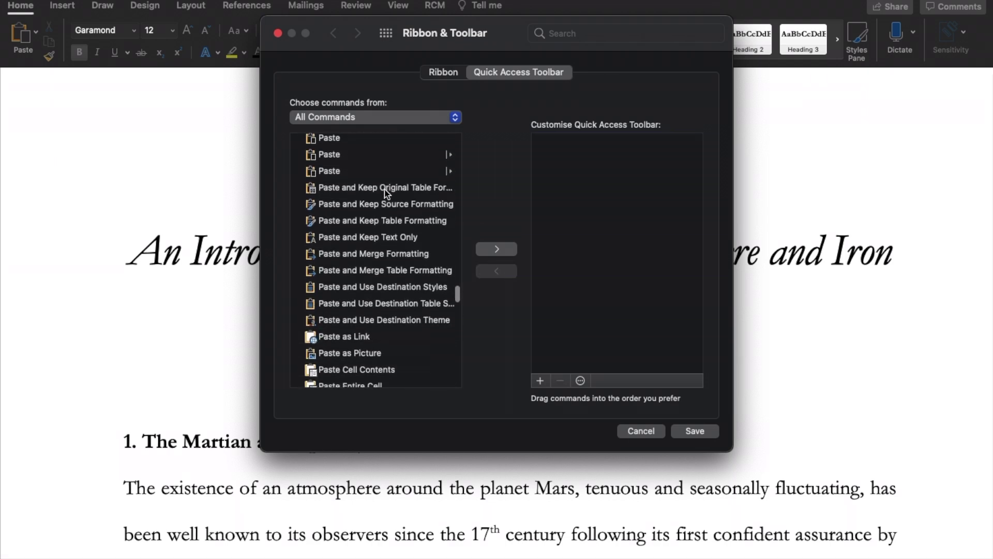
{"action": "left_click", "coordinate": [402, 239]}
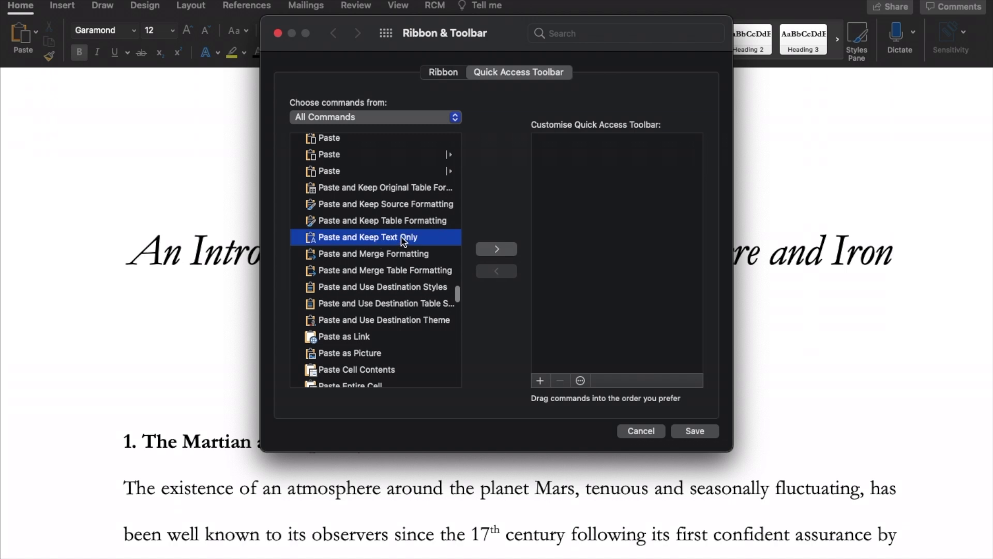
{"action": "left_click", "coordinate": [503, 250]}
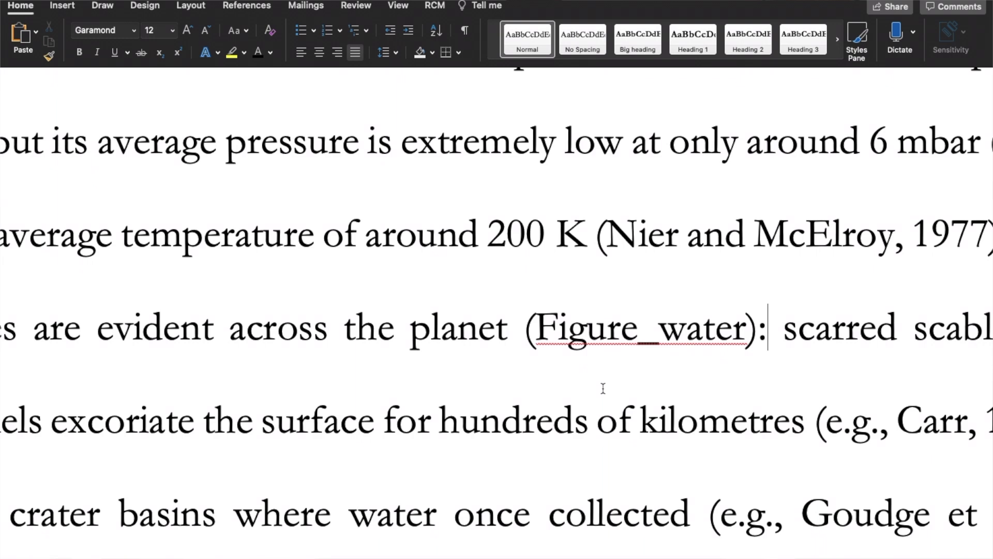
Replace '_water' with ' 1' in the caption label and the parenthetical in-text reference
{"action": "double_click", "coordinate": [562, 335]}
{"action": "left_click", "coordinate": [562, 336], "text": "super"}
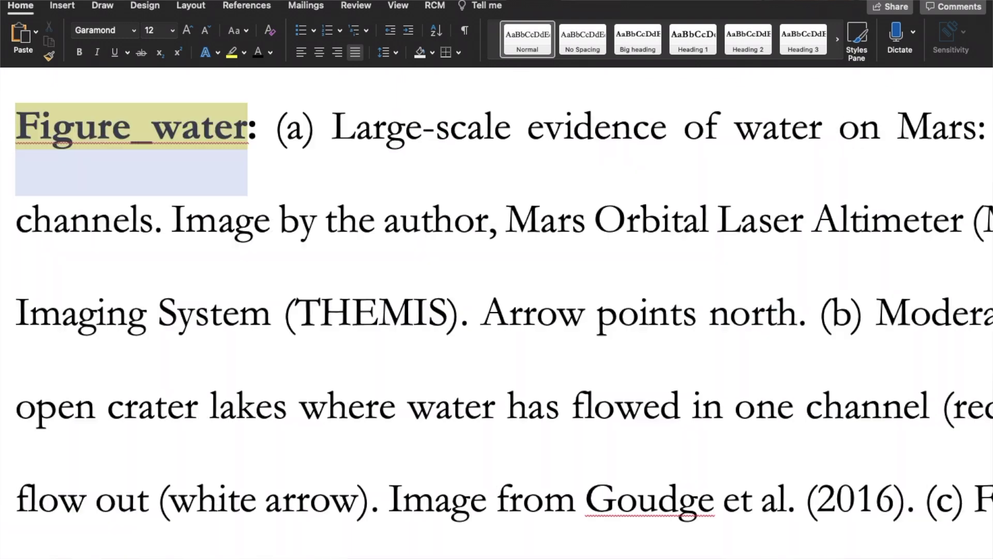
{"action": "scroll", "coordinate": [464, 159], "scroll_direction": "down", "scroll_amount": 5}
{"action": "scroll", "coordinate": [464, 160], "scroll_direction": "up", "scroll_amount": 10}
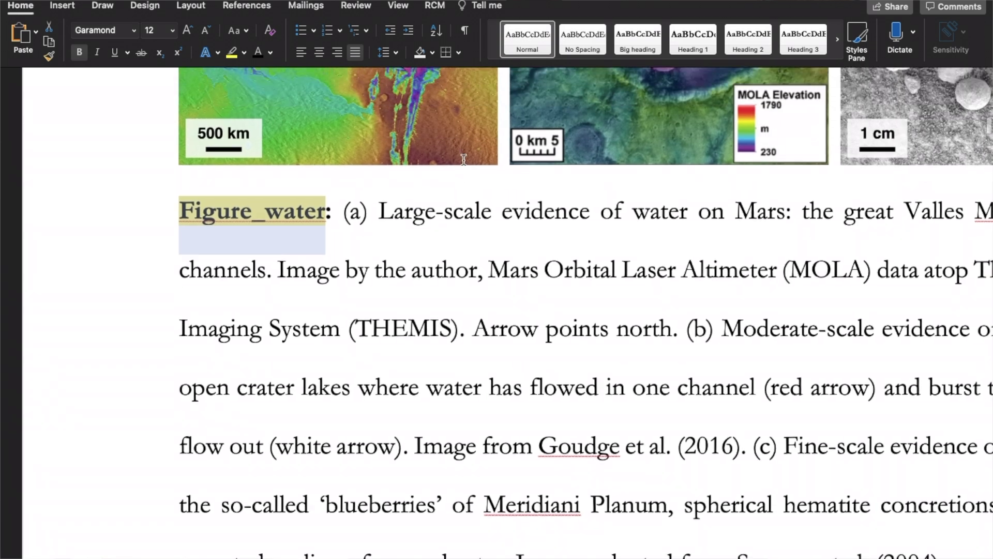
{"action": "scroll", "coordinate": [464, 160], "scroll_direction": "down", "scroll_amount": 3}
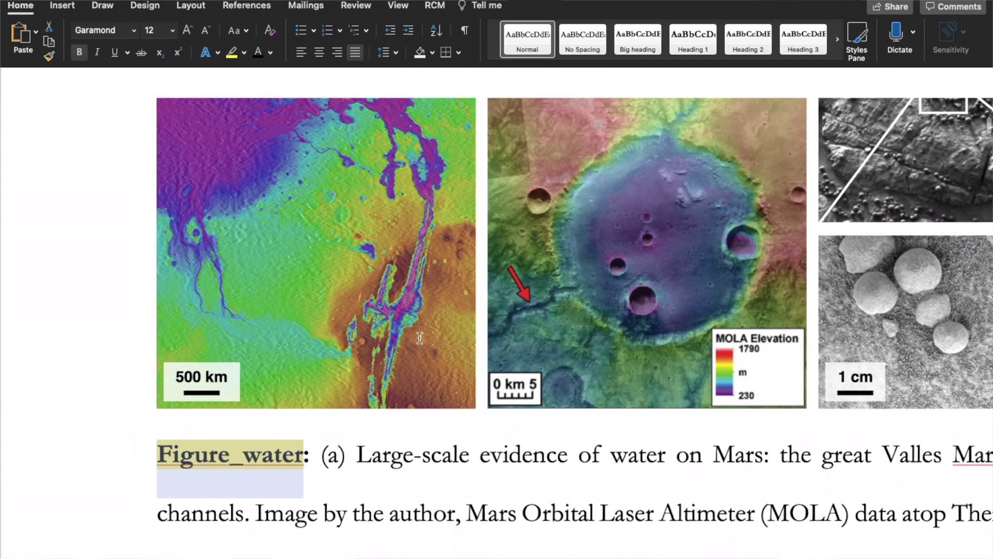
{"action": "scroll", "coordinate": [329, 470], "scroll_direction": "up", "scroll_amount": 2}
{"action": "left_click", "coordinate": [327, 475]}
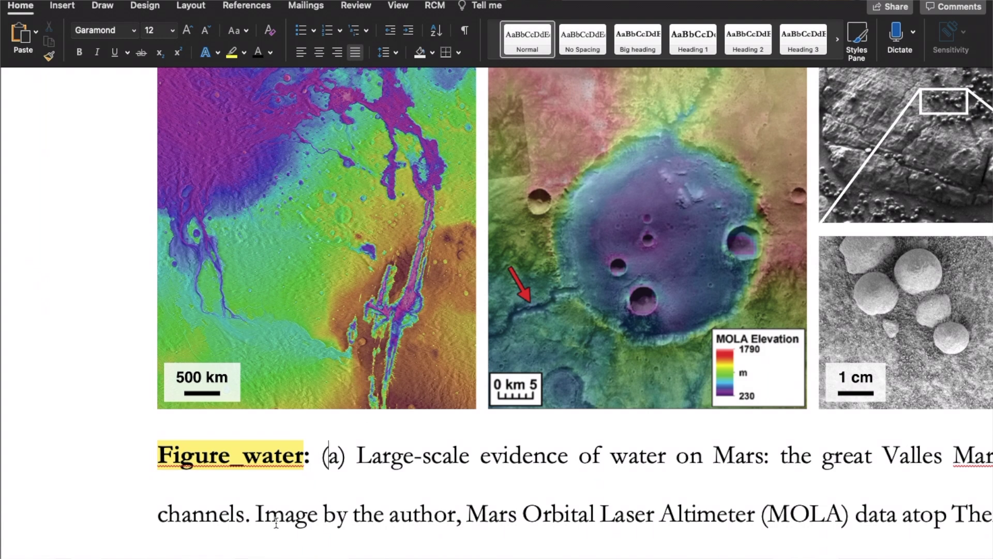
{"action": "key", "text": "BackSpace"}
{"action": "key", "text": "BackSpace"}
{"action": "key", "text": "BackSpace"}
{"action": "key", "text": "BackSpace"}
{"action": "key", "text": "BackSpace"}
{"action": "key", "text": "BackSpace"}
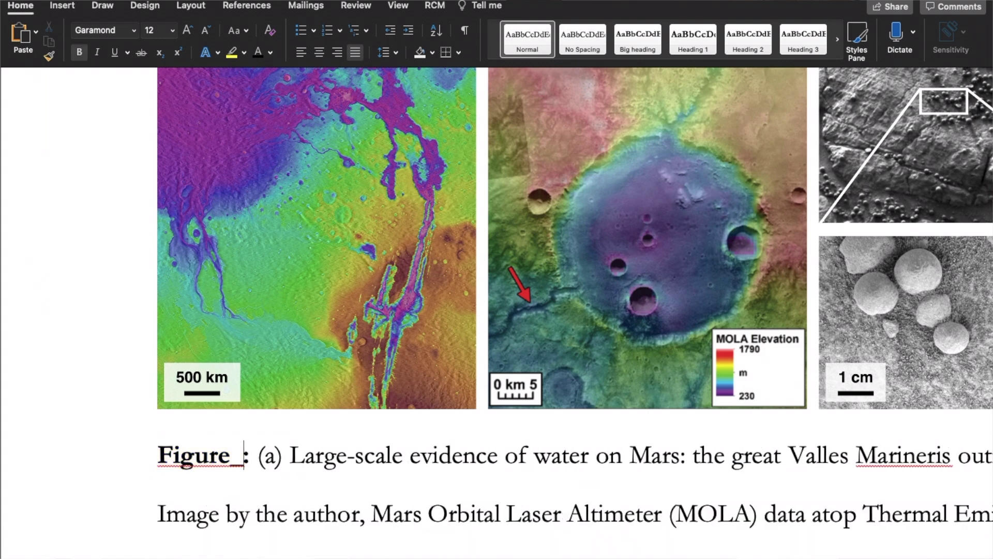
{"action": "type", "text": "1"}
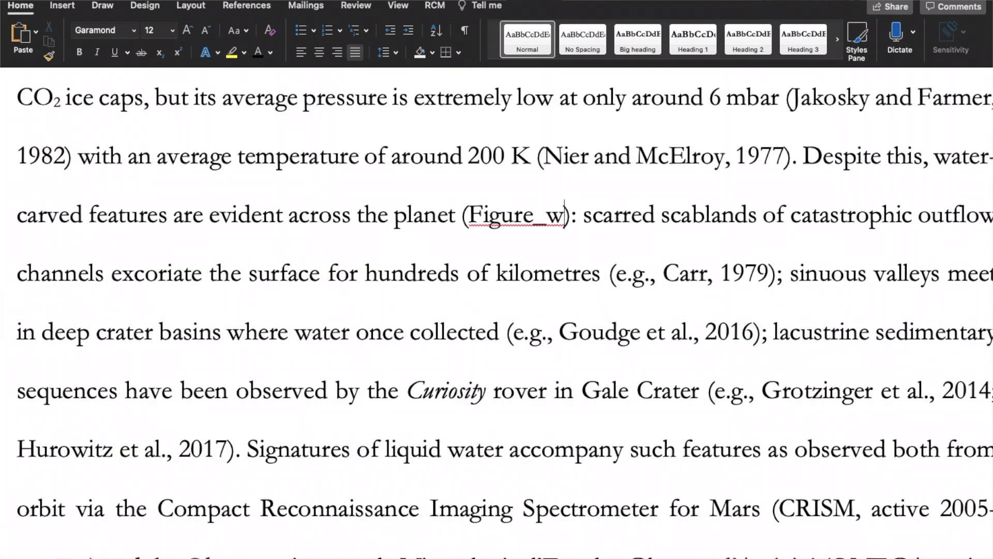
{"action": "key", "text": "BackSpace"}
{"action": "key", "text": "BackSpace"}
{"action": "type", "text": "1"}
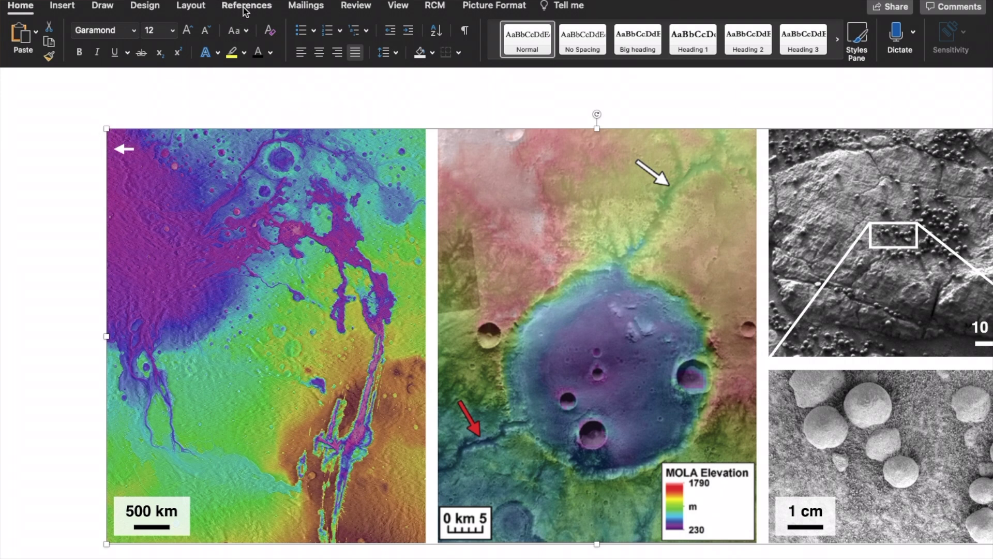
Insert an automatic 'Figure 1:' caption under the Mars images
{"action": "left_click", "coordinate": [245, 9]}
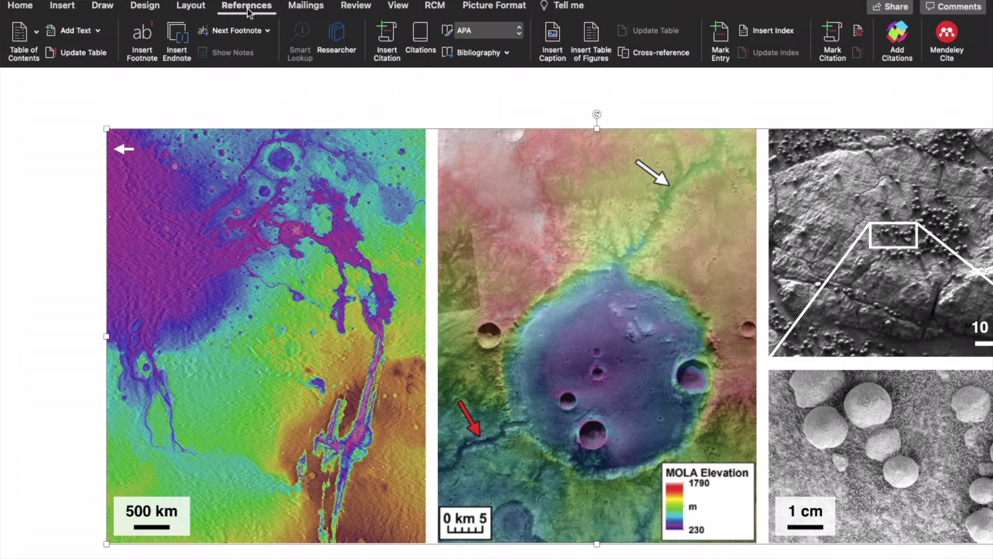
{"action": "left_click", "coordinate": [552, 42]}
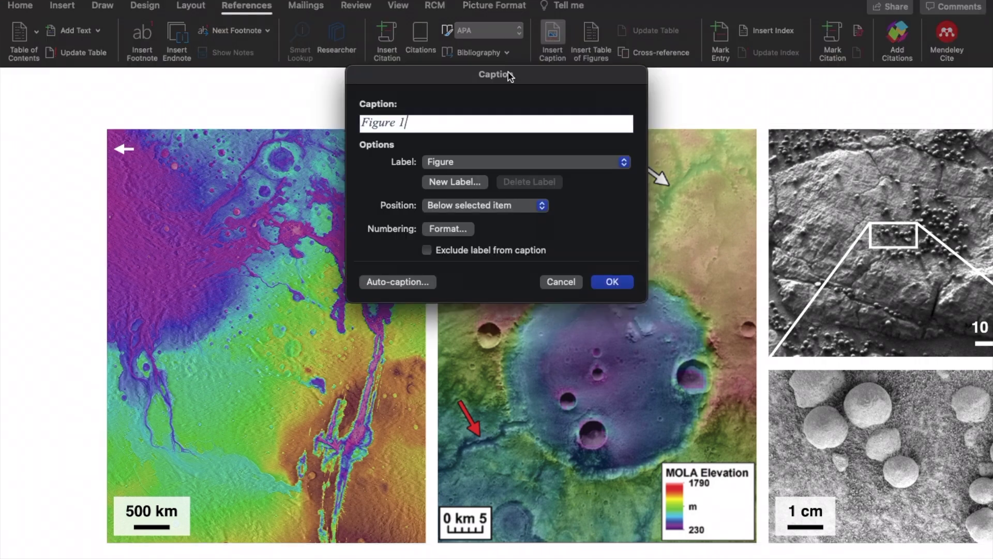
{"action": "type", "text": ":"}
{"action": "key", "text": "Return"}
Move the old caption description after 'Figure 1:' and delete the in-text 'Figure_water'
{"action": "scroll", "coordinate": [329, 398], "scroll_direction": "down", "scroll_amount": 5}
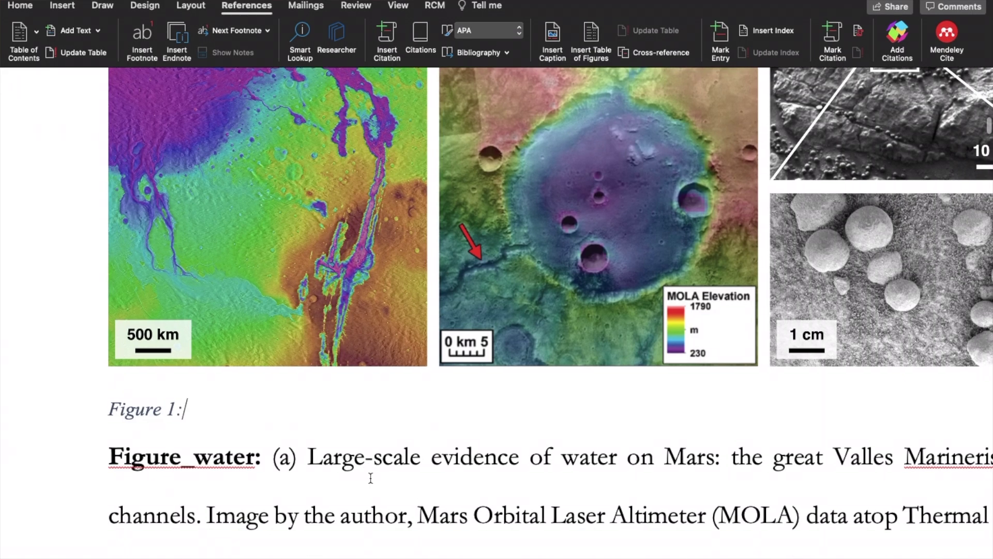
{"action": "scroll", "coordinate": [329, 397], "scroll_direction": "down", "scroll_amount": 3}
{"action": "left_click_drag", "start_coordinate": [273, 275], "coordinate": [683, 506]}
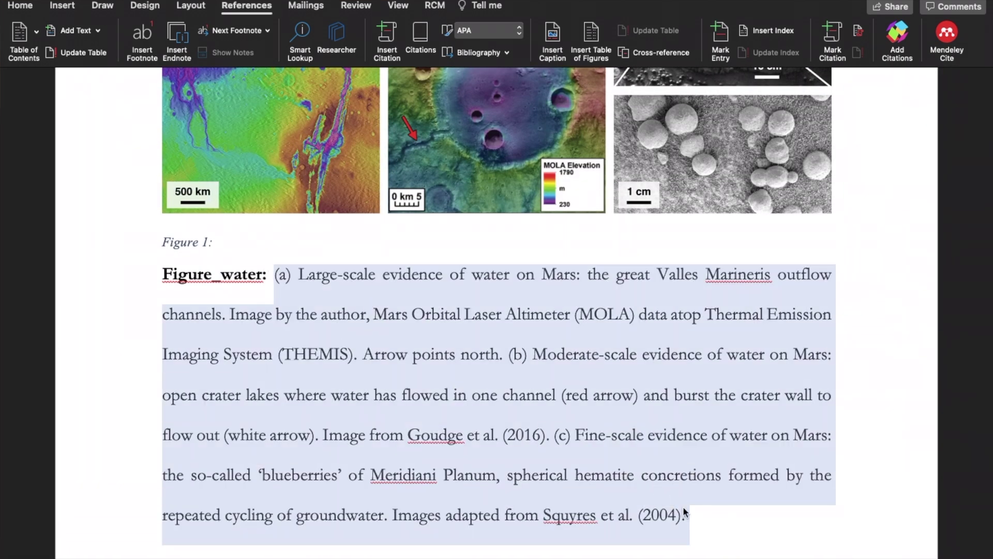
{"action": "key", "text": "Delete"}
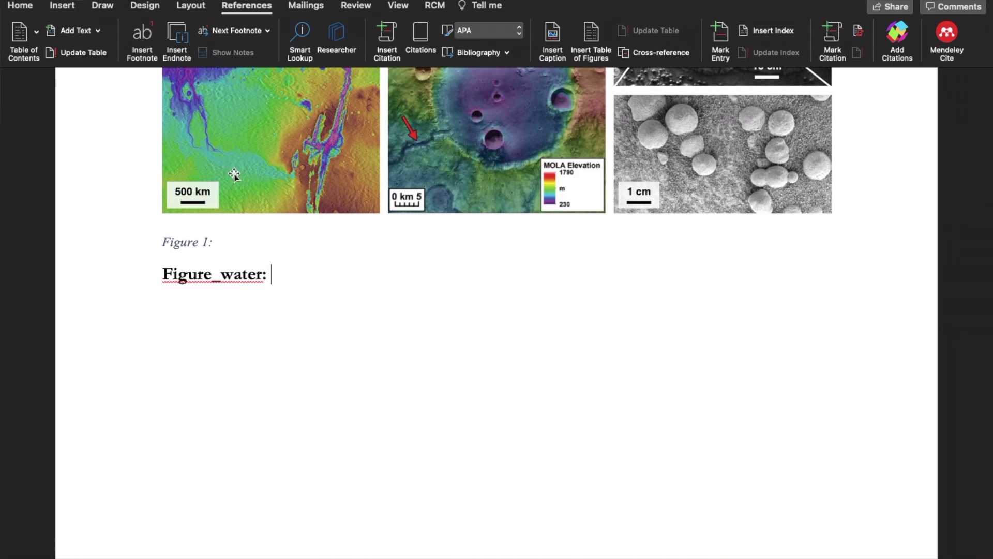
{"action": "right_click", "coordinate": [225, 241]}
{"action": "left_click", "coordinate": [246, 280]}
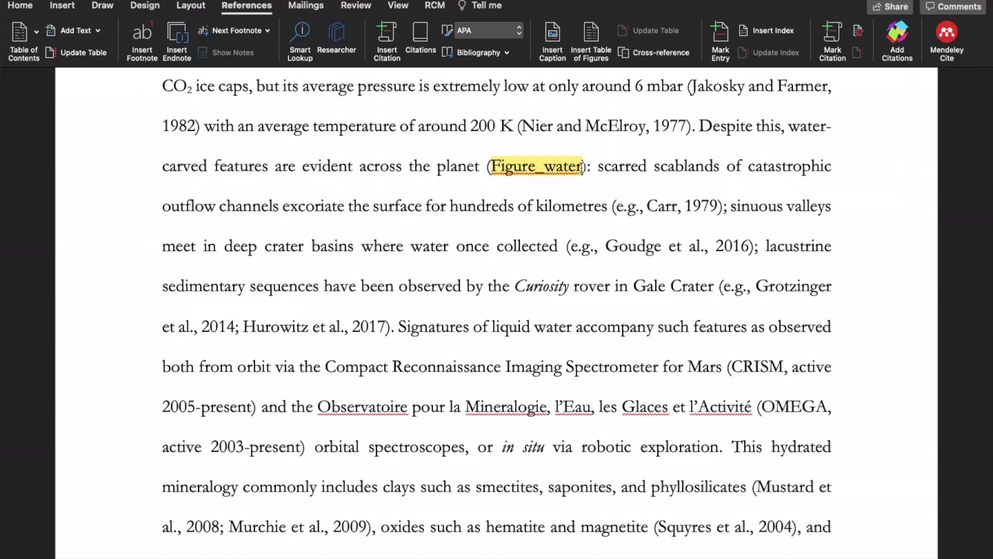
{"action": "left_click_drag", "start_coordinate": [582, 166], "coordinate": [492, 167]}
{"action": "key", "text": "Delete"}
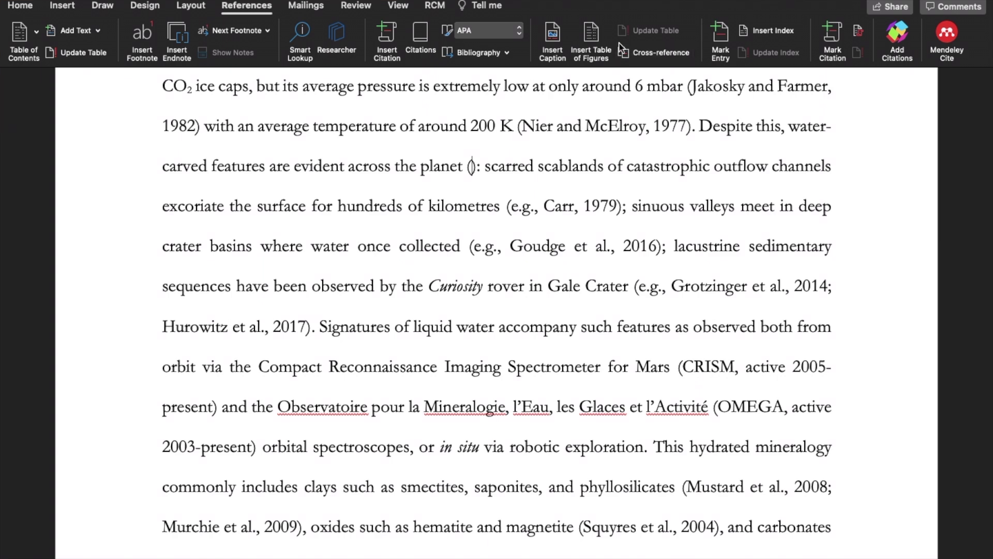
Insert a Figure cross-reference showing only label and number into the empty parentheses
{"action": "left_click", "coordinate": [655, 52]}
{"action": "left_click", "coordinate": [440, 97]}
{"action": "left_click", "coordinate": [443, 188]}
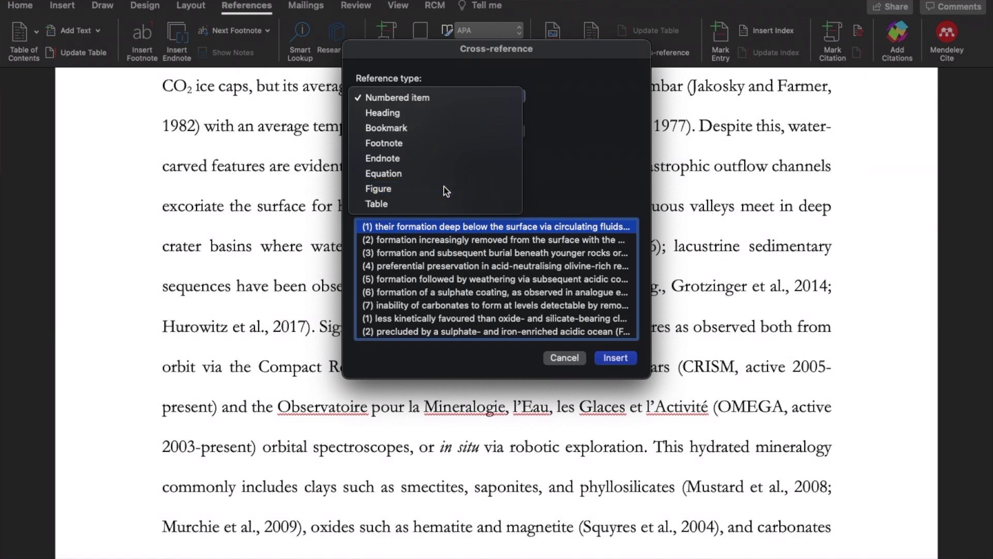
{"action": "left_click", "coordinate": [380, 131]}
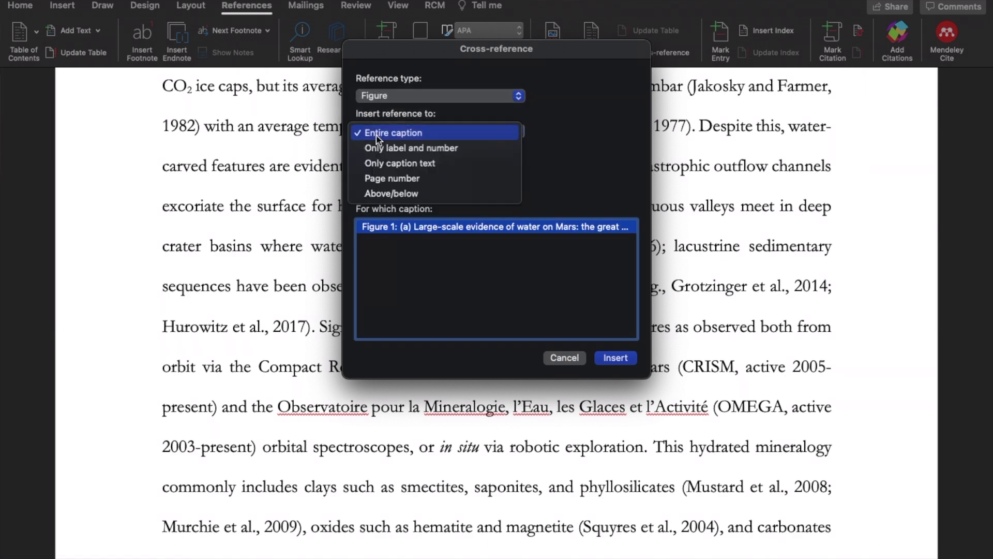
{"action": "left_click", "coordinate": [472, 148]}
{"action": "left_click", "coordinate": [616, 357]}
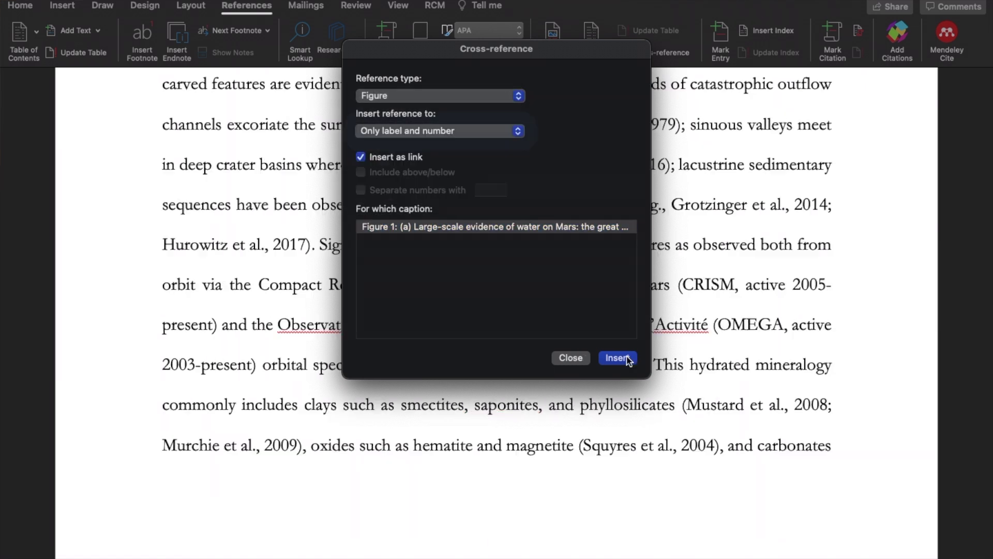
{"action": "left_click", "coordinate": [569, 358]}
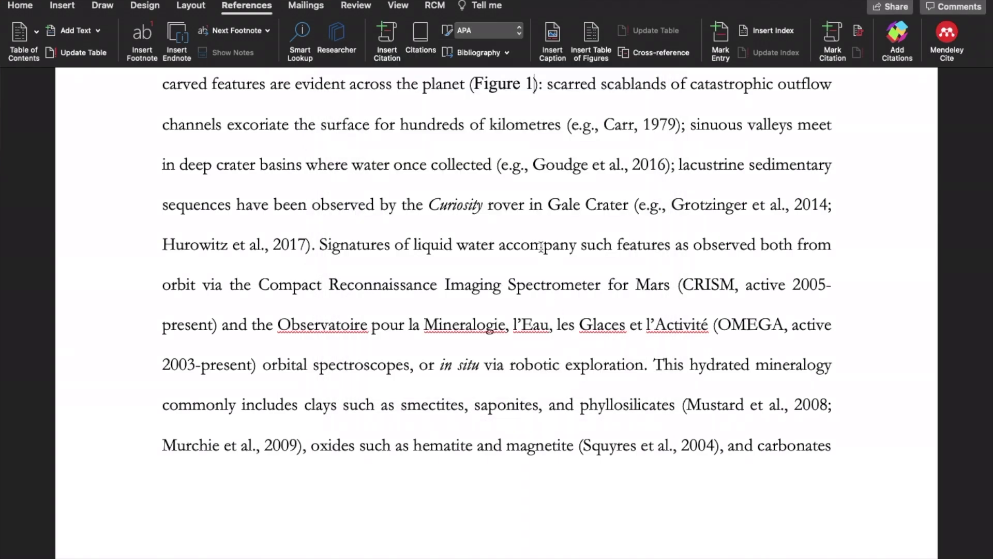
{"action": "scroll", "coordinate": [501, 105], "scroll_direction": "up", "scroll_amount": 3}
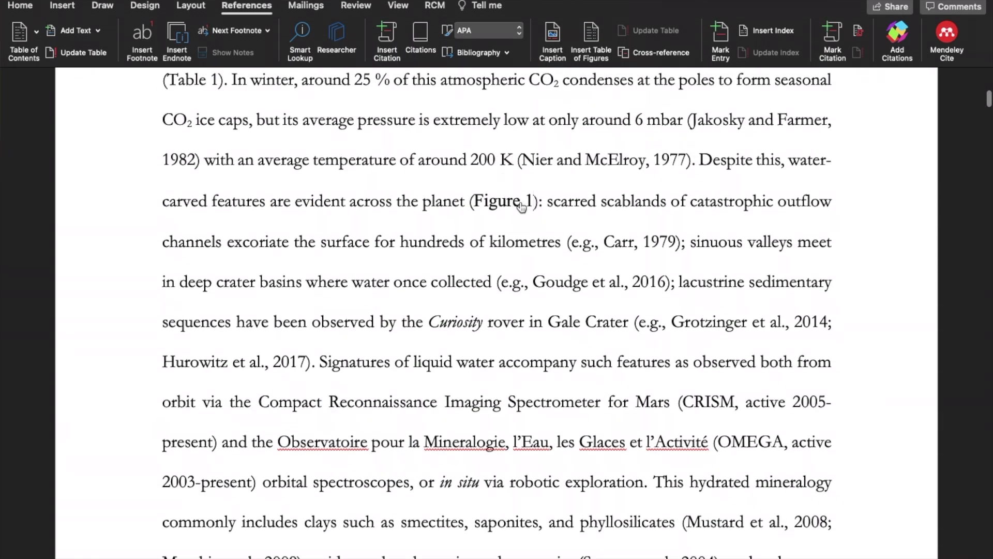
{"action": "scroll", "coordinate": [535, 201], "scroll_direction": "up", "scroll_amount": 5}
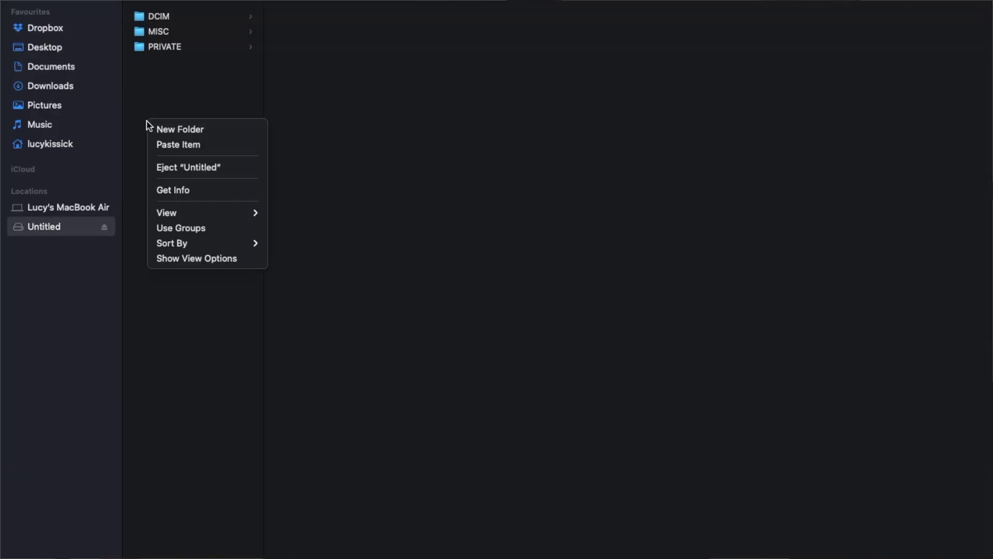
Paste the thesis .docx onto the Untitled drive, copy it to Dropbox, and attach it to an email
{"action": "left_click", "coordinate": [189, 145]}
{"action": "left_click_drag", "start_coordinate": [173, 63], "coordinate": [95, 33]}
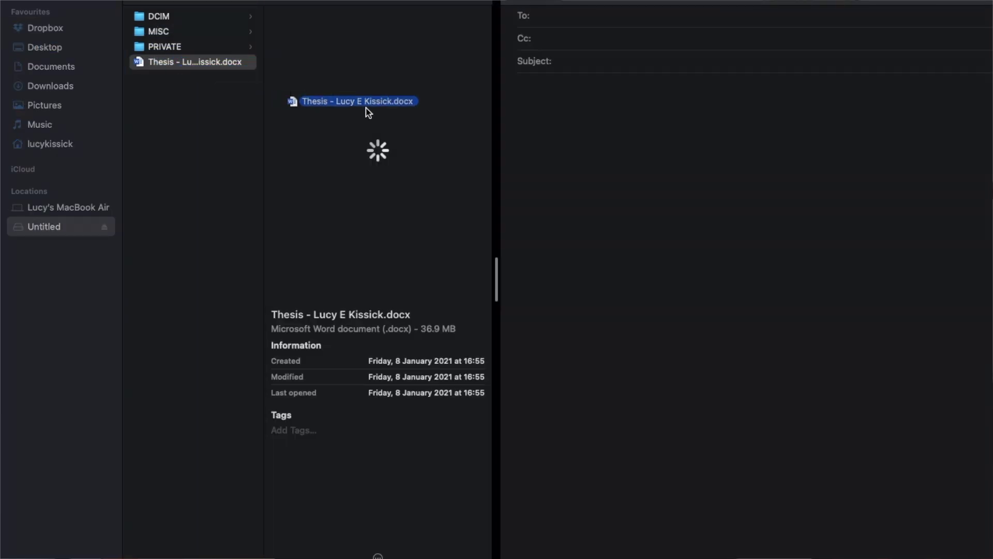
{"action": "left_click_drag", "start_coordinate": [368, 112], "coordinate": [595, 123]}
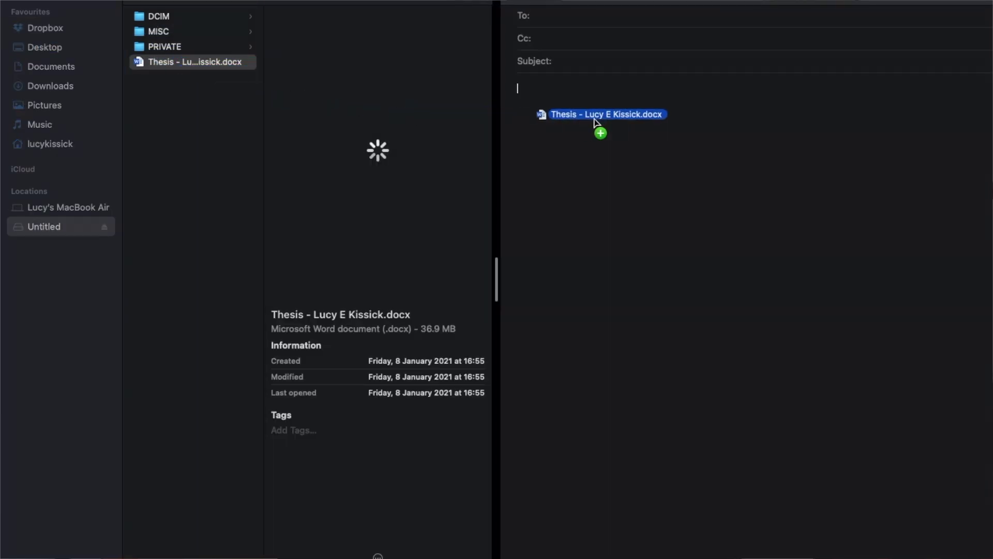